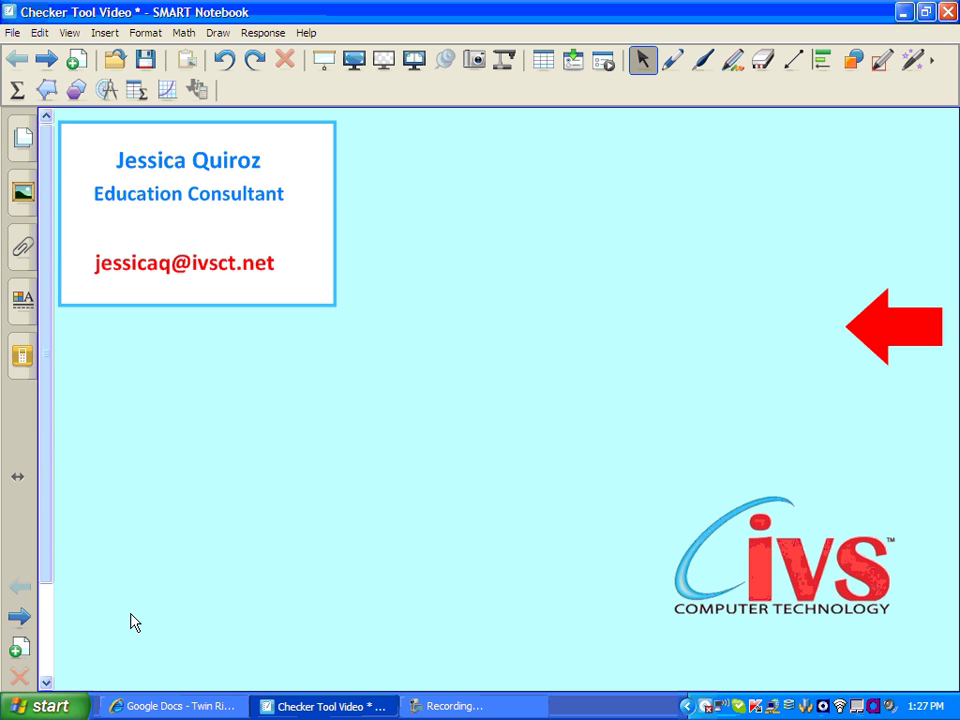
# Pull the red arrow aside to reveal the 'Utilize the Checker Tool' heading, then advance a page.
pyautogui.moveTo(868, 326); pyautogui.dragTo(217, 390)
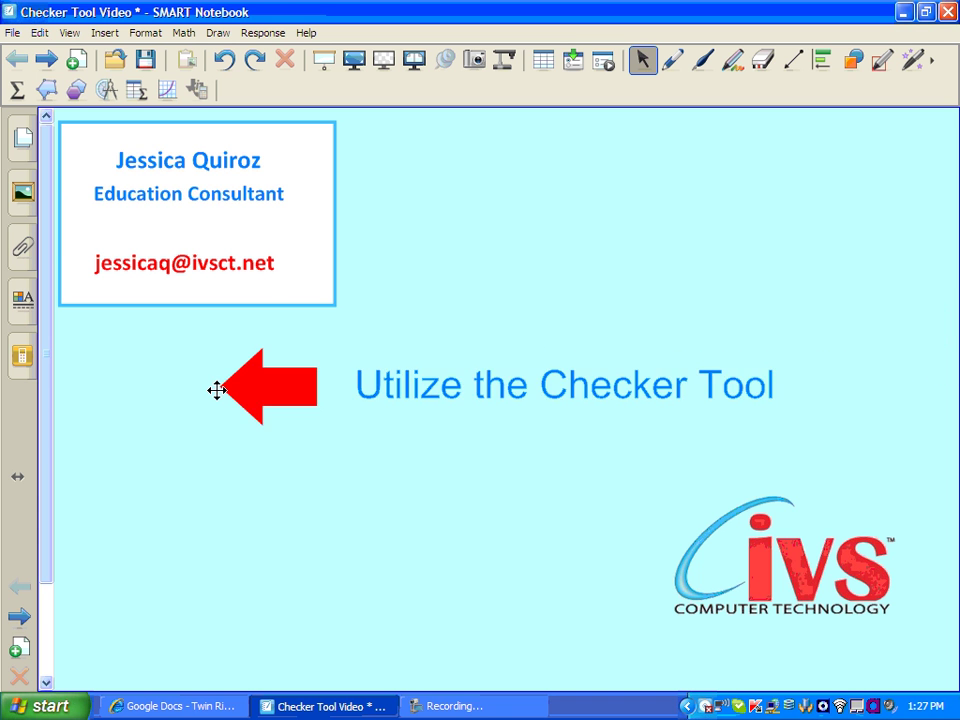
pyautogui.click(45, 60)
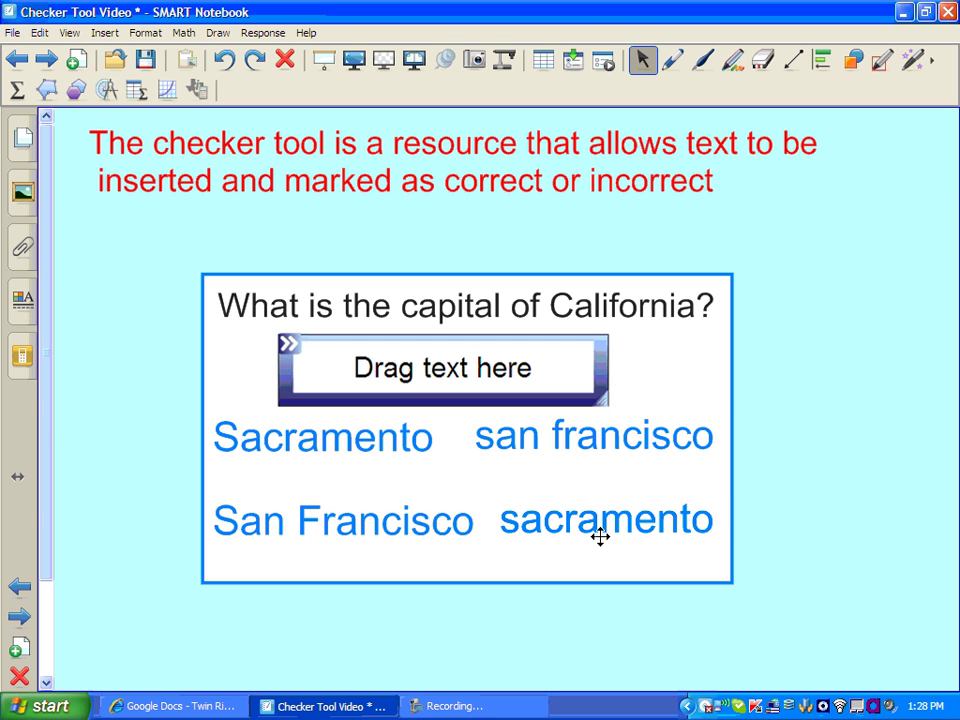
# Drop 'sacramento' into the checker to get an X, then 'Sacramento' to get a check.
pyautogui.moveTo(601, 537); pyautogui.dragTo(449, 368)
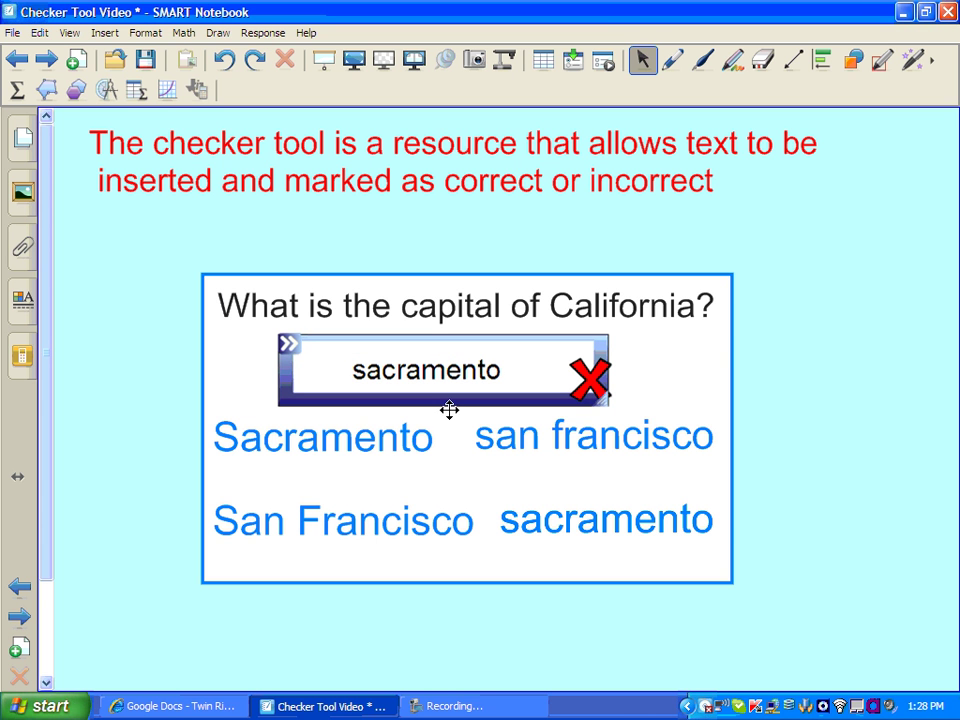
pyautogui.moveTo(362, 437); pyautogui.dragTo(471, 383)
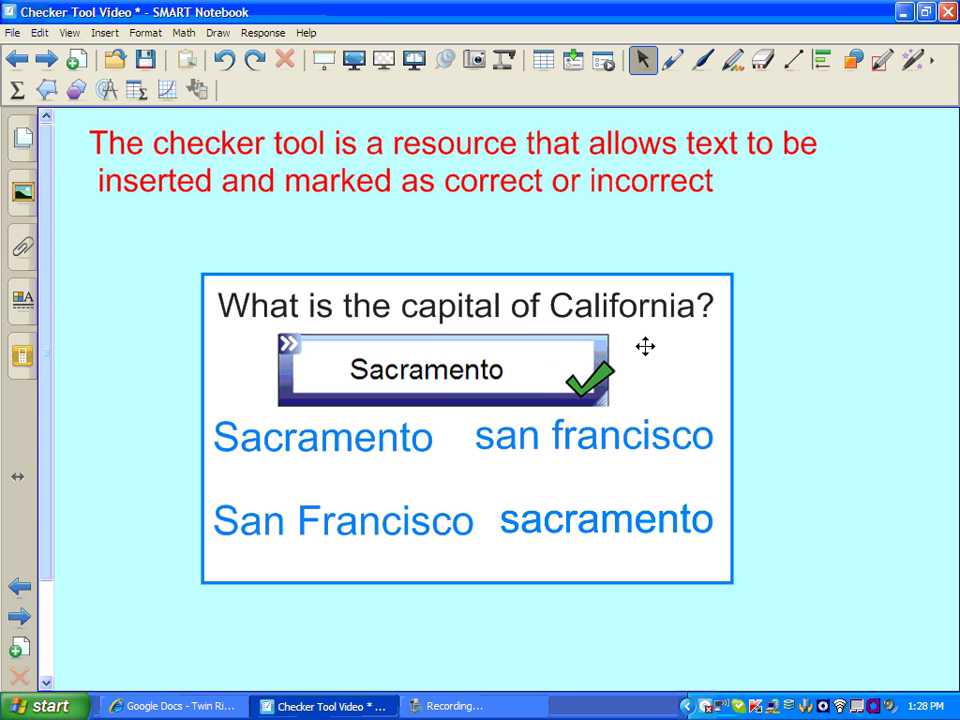
# Advance to the 'To Utilize the Checker Tool:' page and uncover steps 1 through 5.
pyautogui.click(45, 60)
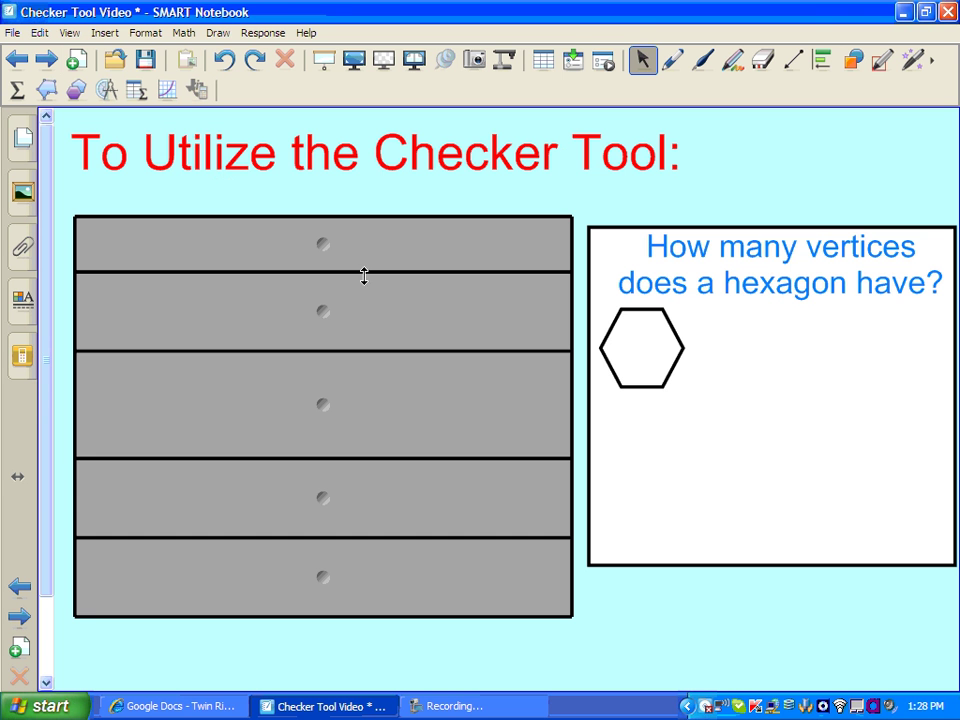
pyautogui.click(311, 236)
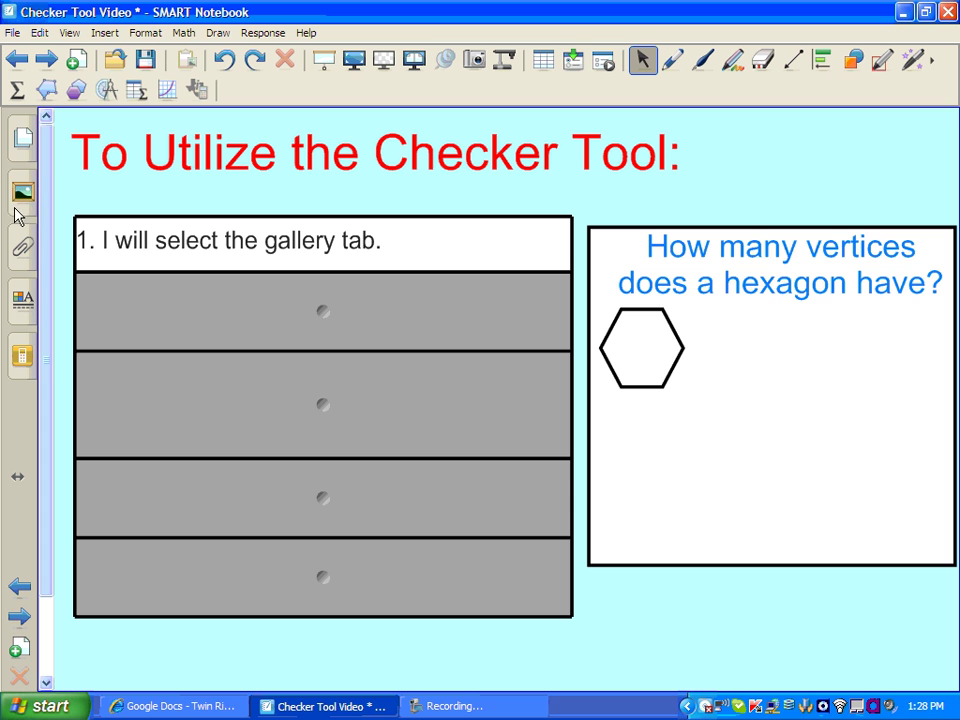
pyautogui.click(226, 323)
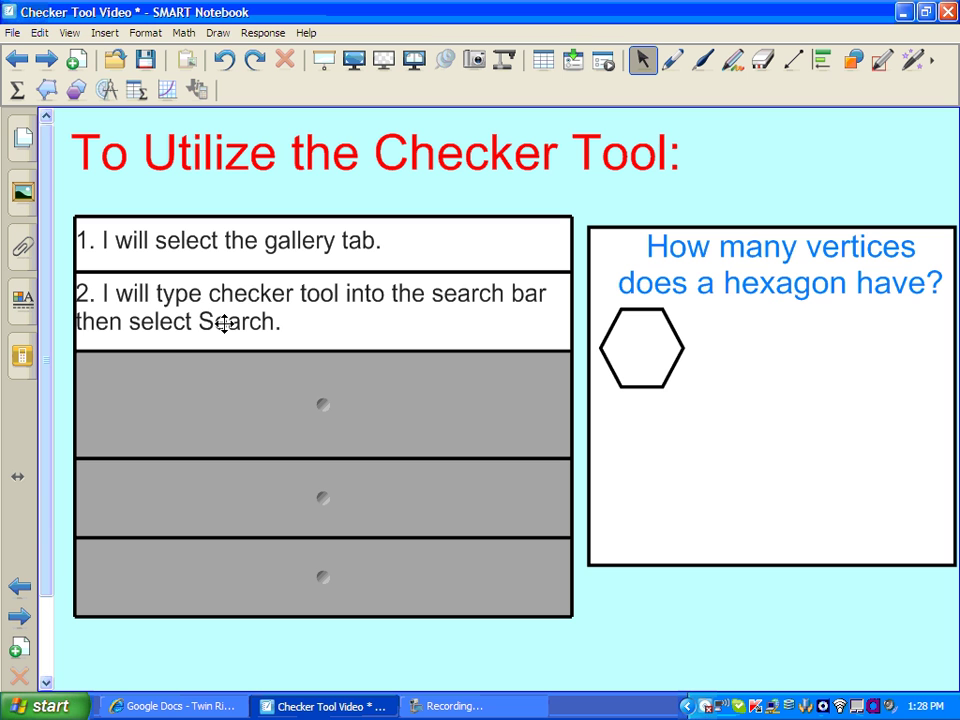
pyautogui.click(134, 396)
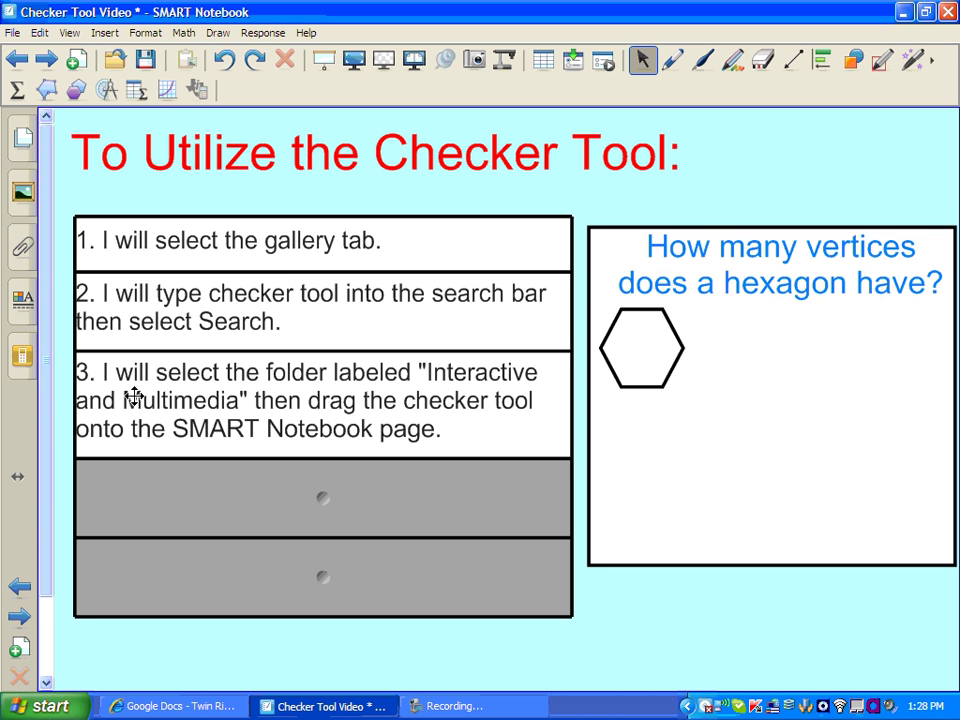
pyautogui.click(138, 512)
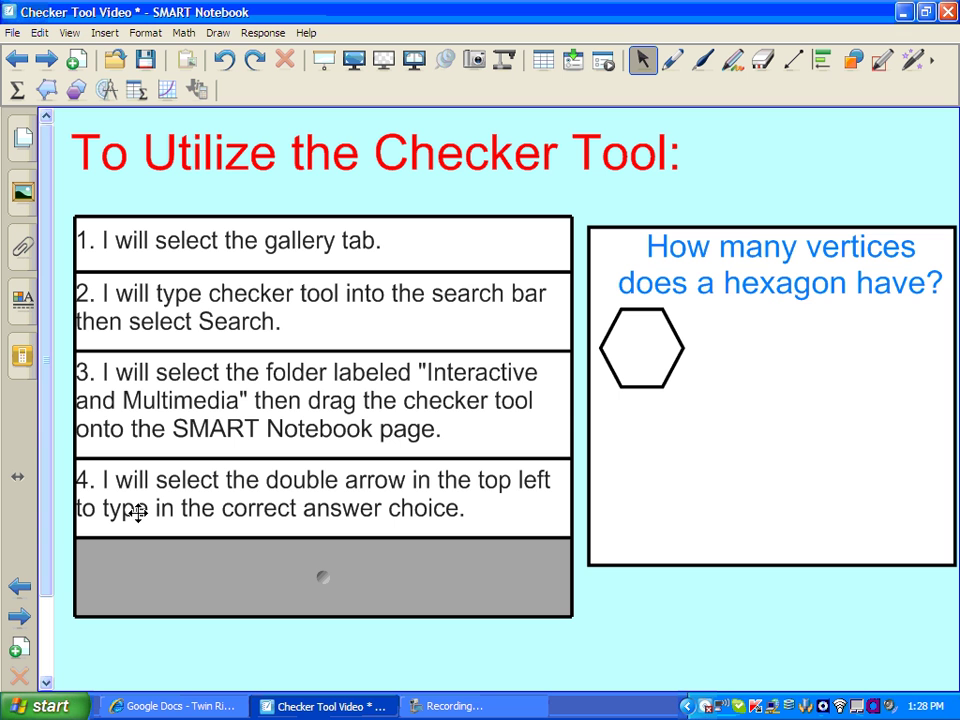
pyautogui.click(151, 585)
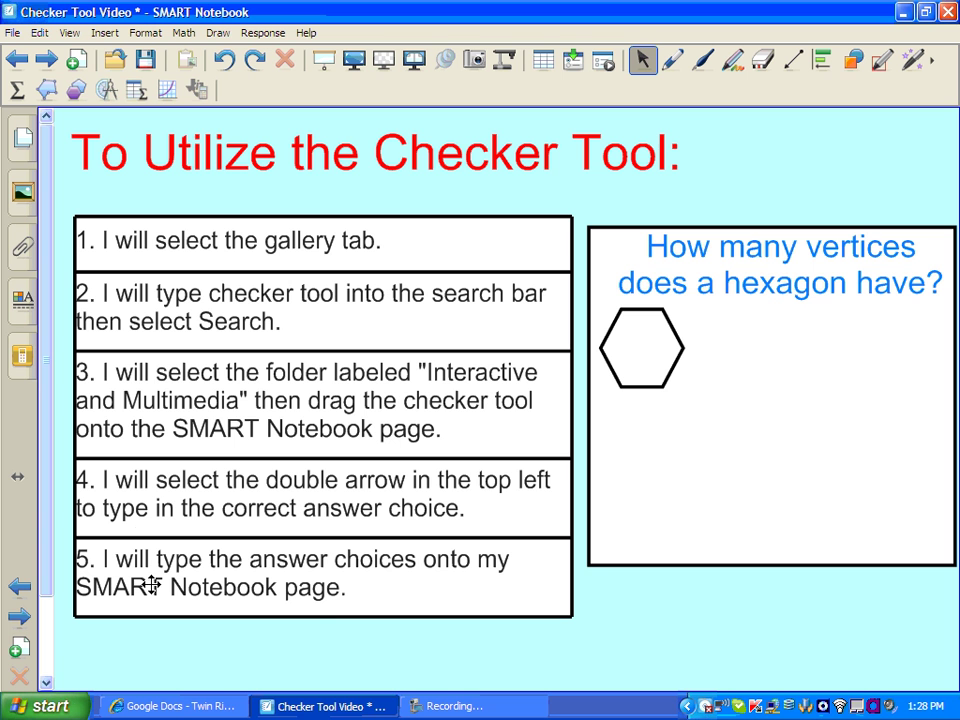
# Search the Gallery for 'checker tool' and place a Checker tool beneath the hexagon.
pyautogui.click(22, 194)
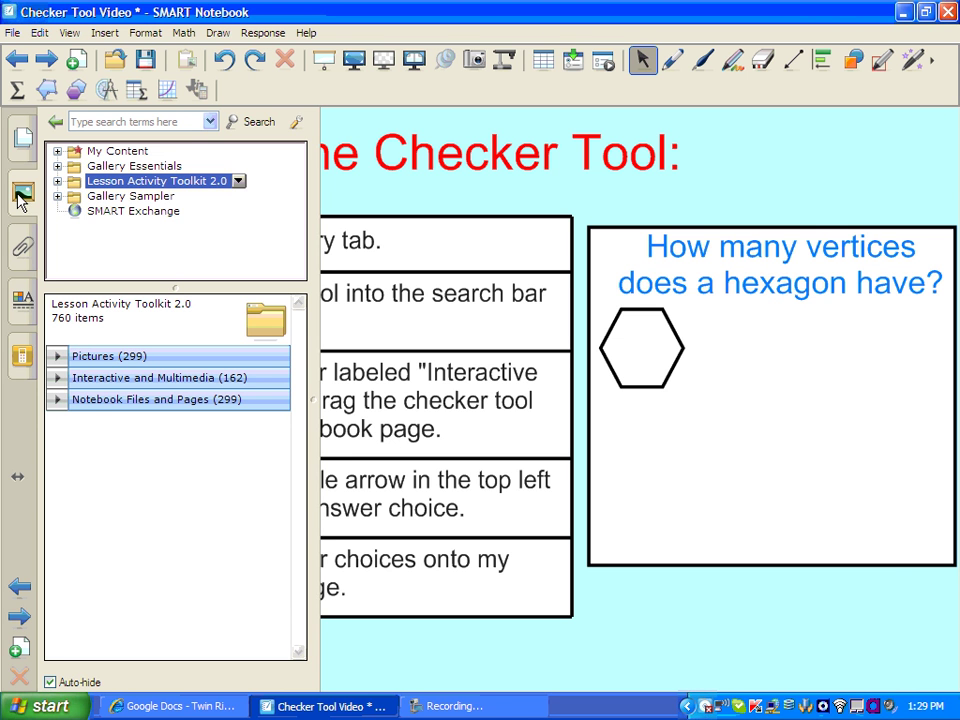
pyautogui.click(185, 120)
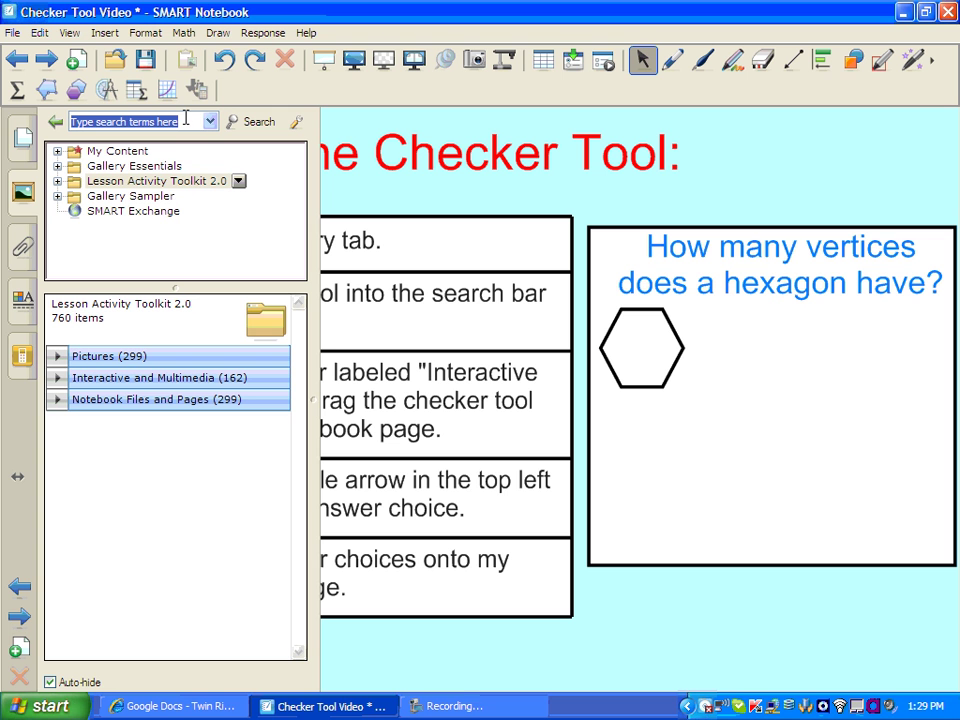
pyautogui.write('chec')
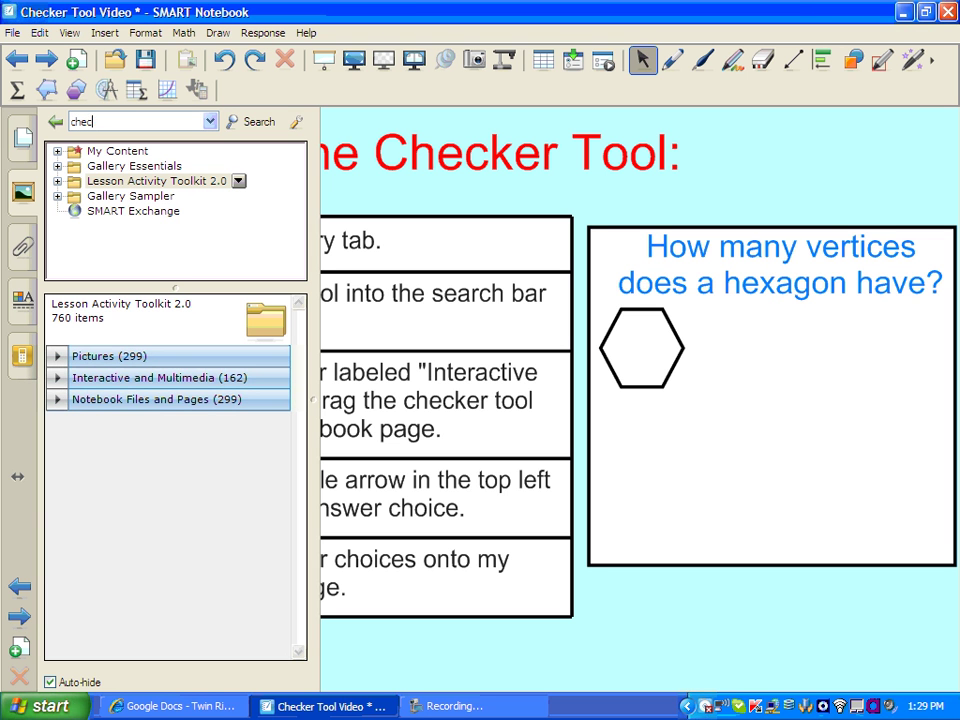
pyautogui.write('ker tool')
pyautogui.click(240, 122)
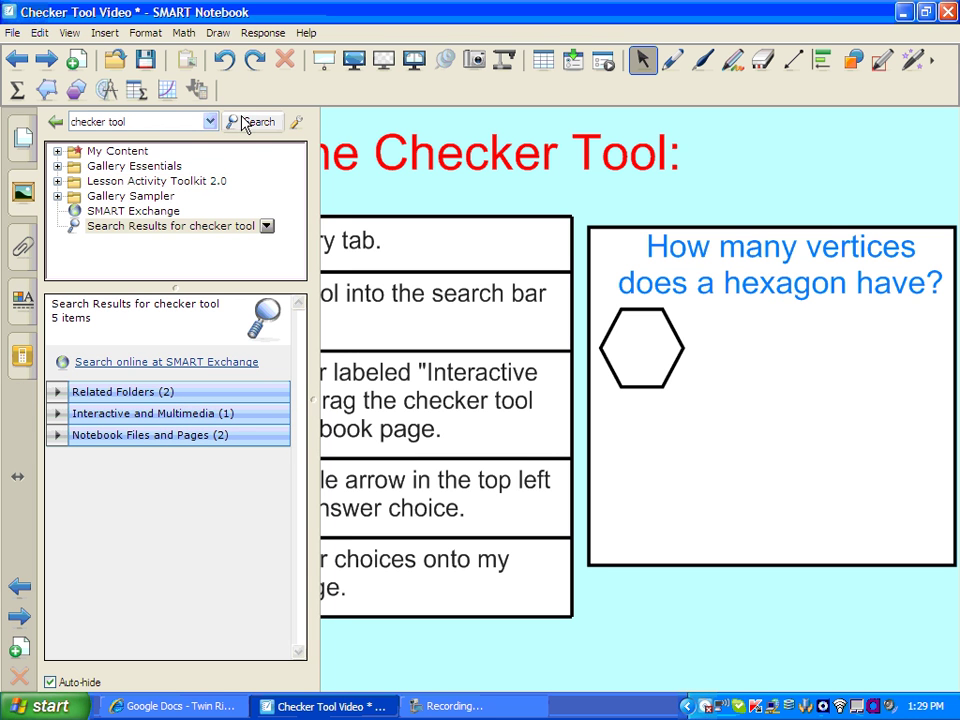
pyautogui.click(93, 416)
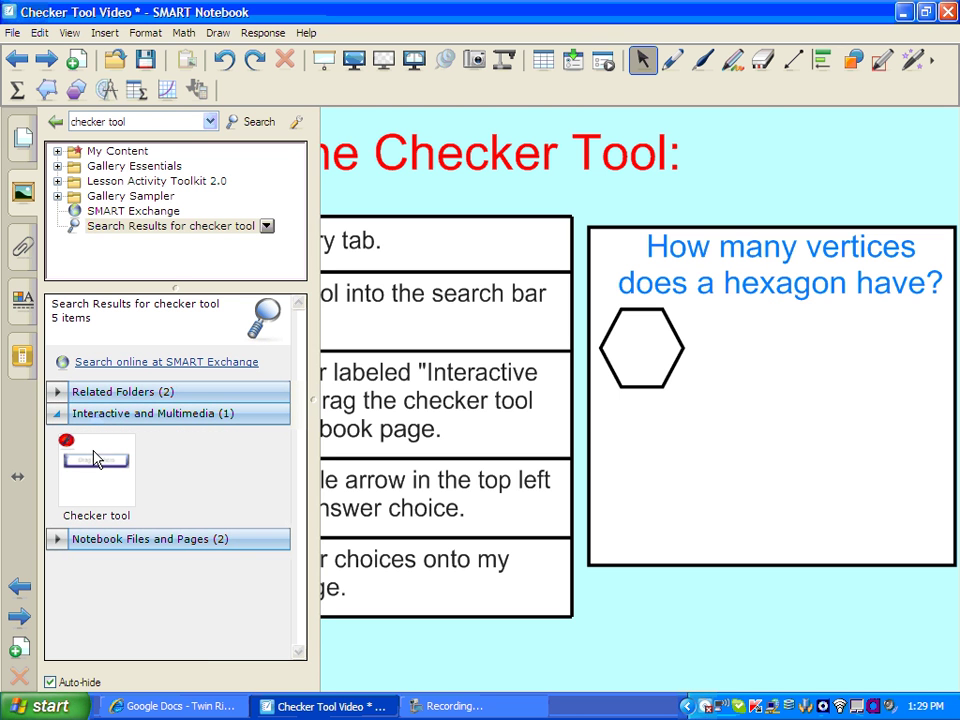
pyautogui.moveTo(92, 471); pyautogui.dragTo(781, 506)
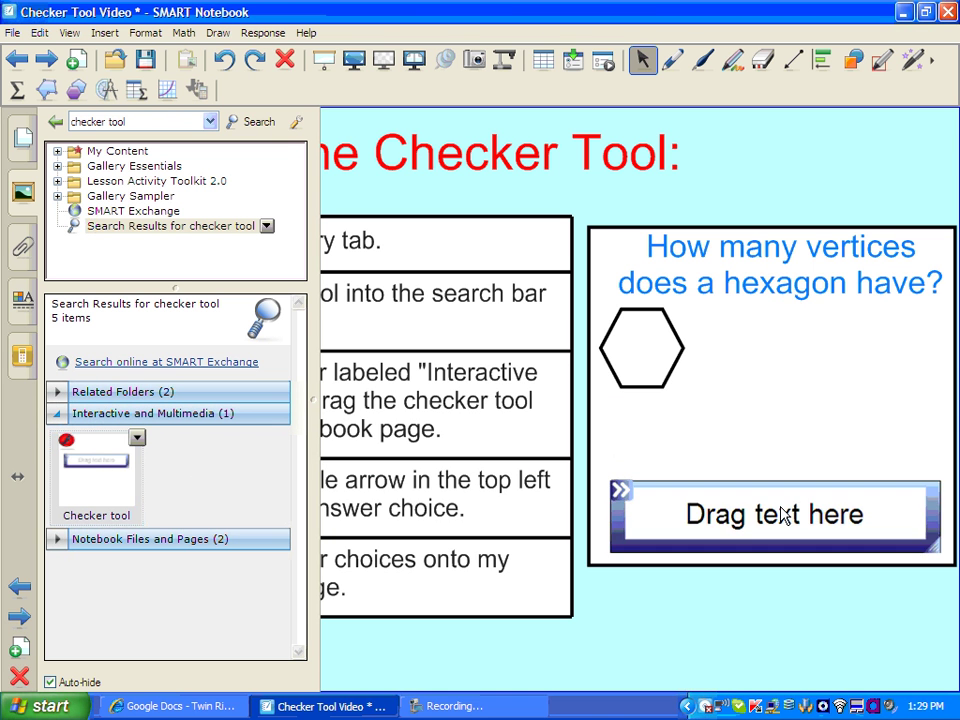
pyautogui.click(20, 148)
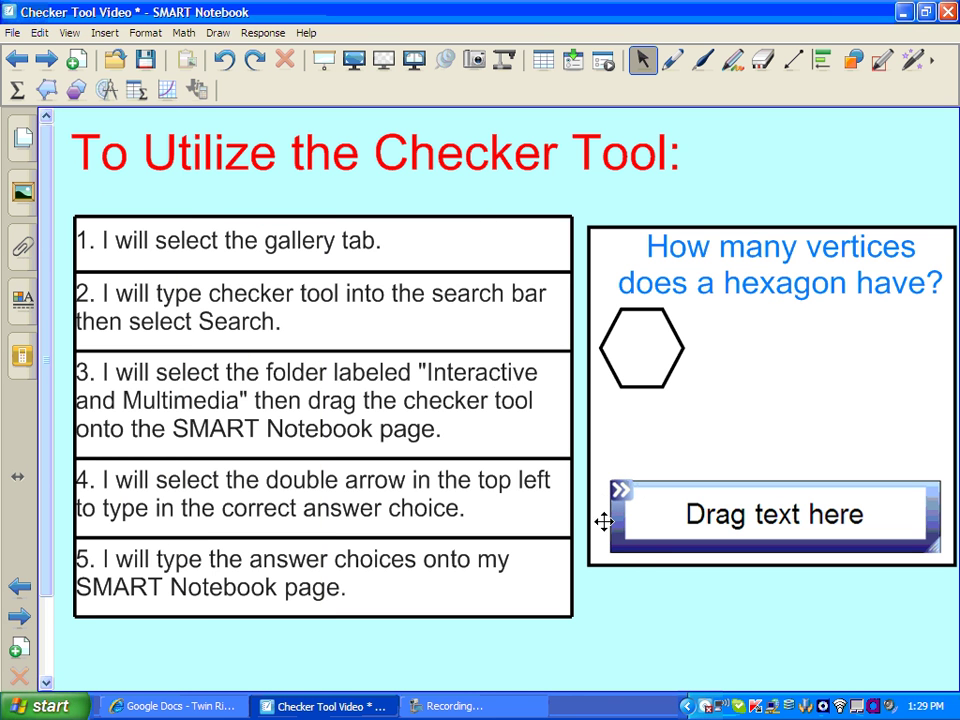
# Enter 6 as the checker tool's correct answer and confirm with Ok.
pyautogui.click(620, 492)
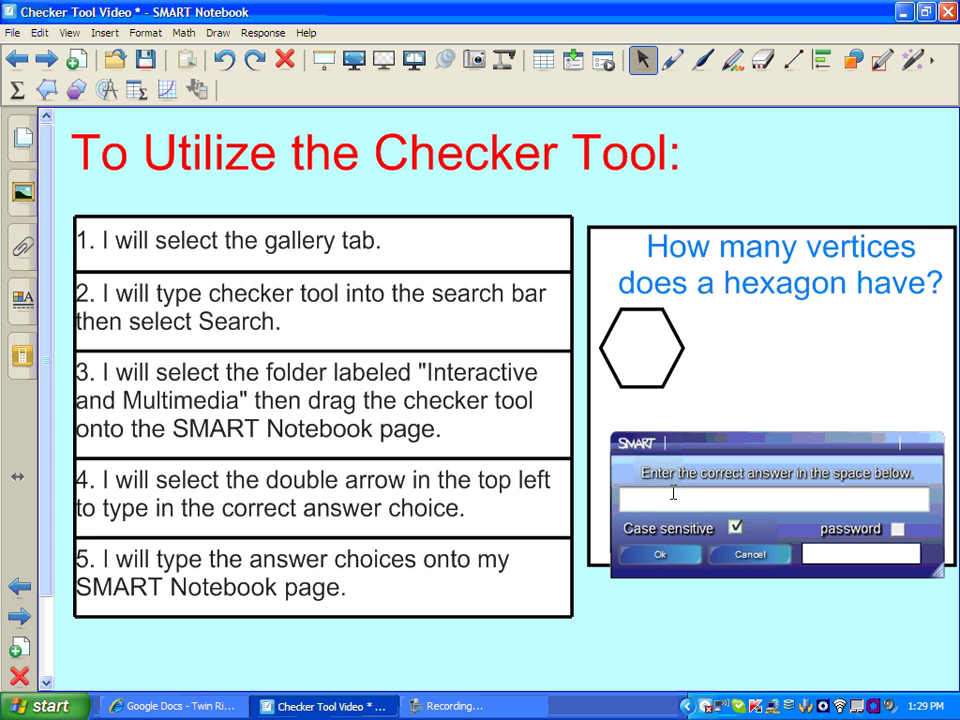
pyautogui.write('6')
pyautogui.click(654, 559)
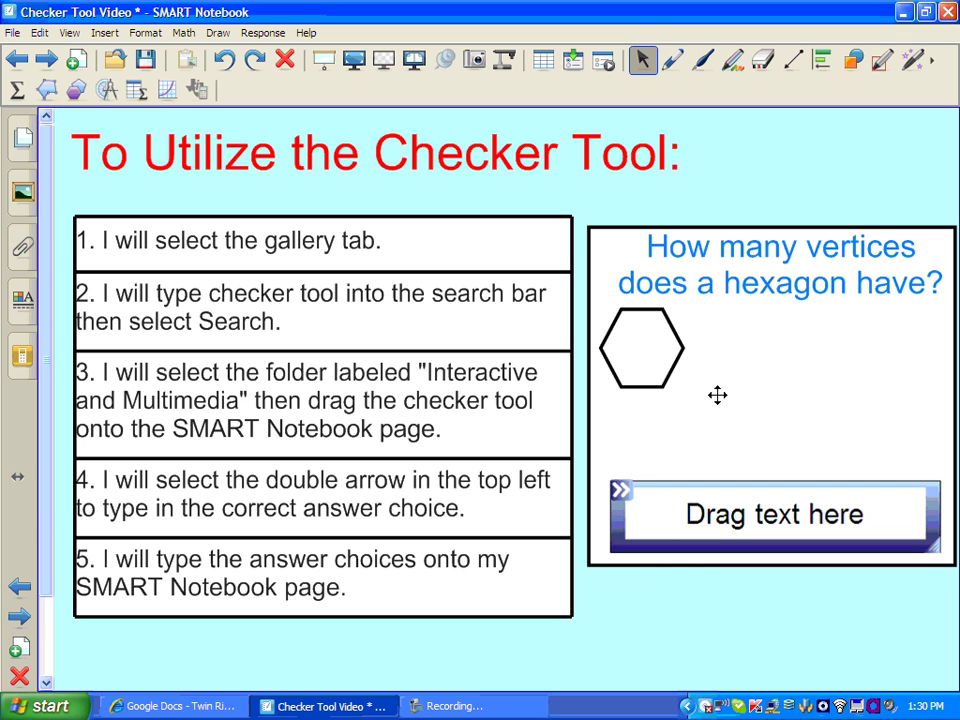
pyautogui.click(720, 461)
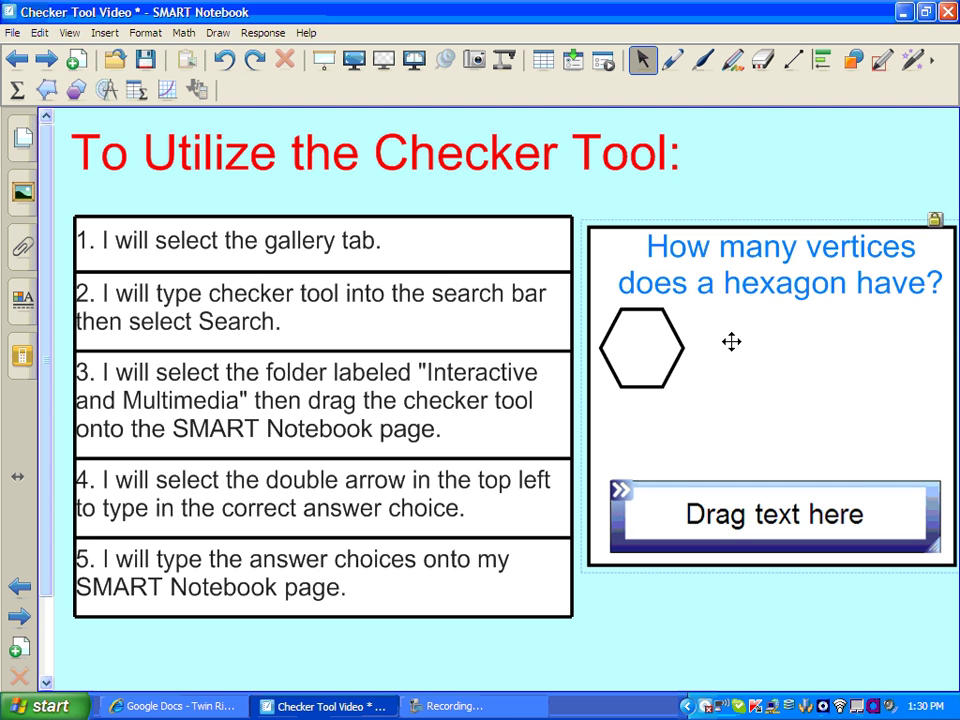
# Create answer choices 3 and 4 as text boxes in a row beside the hexagon.
pyautogui.click(731, 341)
pyautogui.write('3')
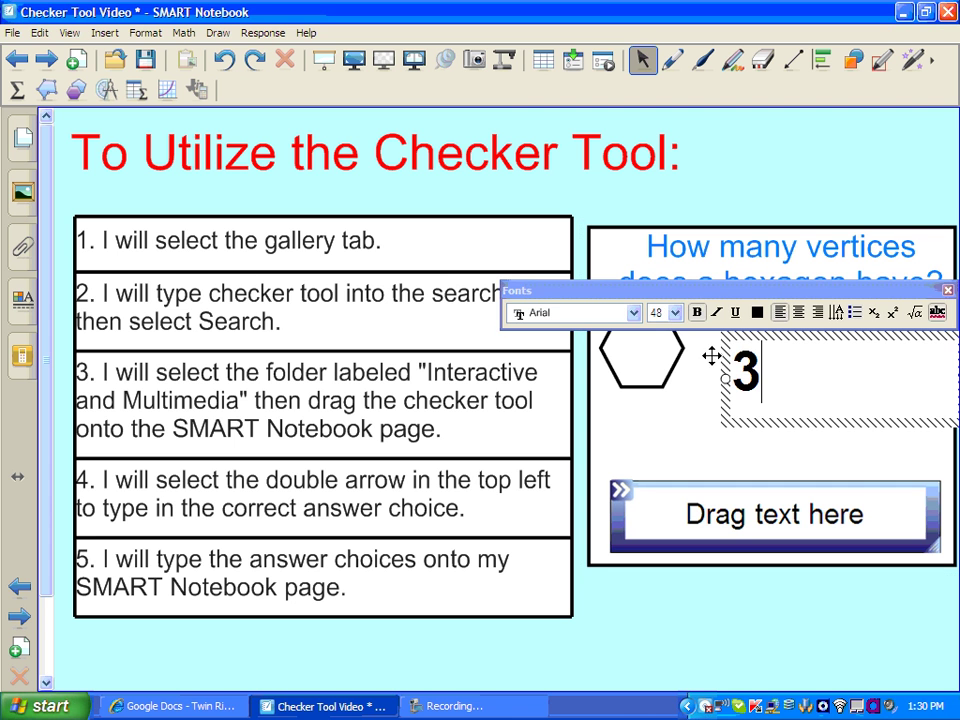
pyautogui.click(703, 396)
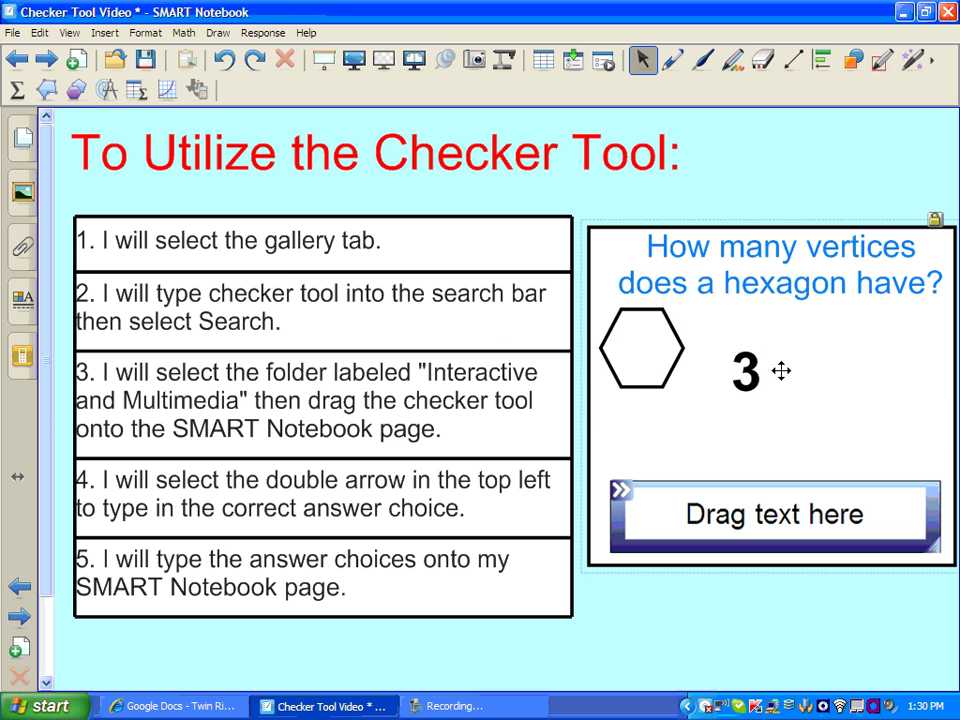
pyautogui.doubleClick(781, 371)
pyautogui.write('4')
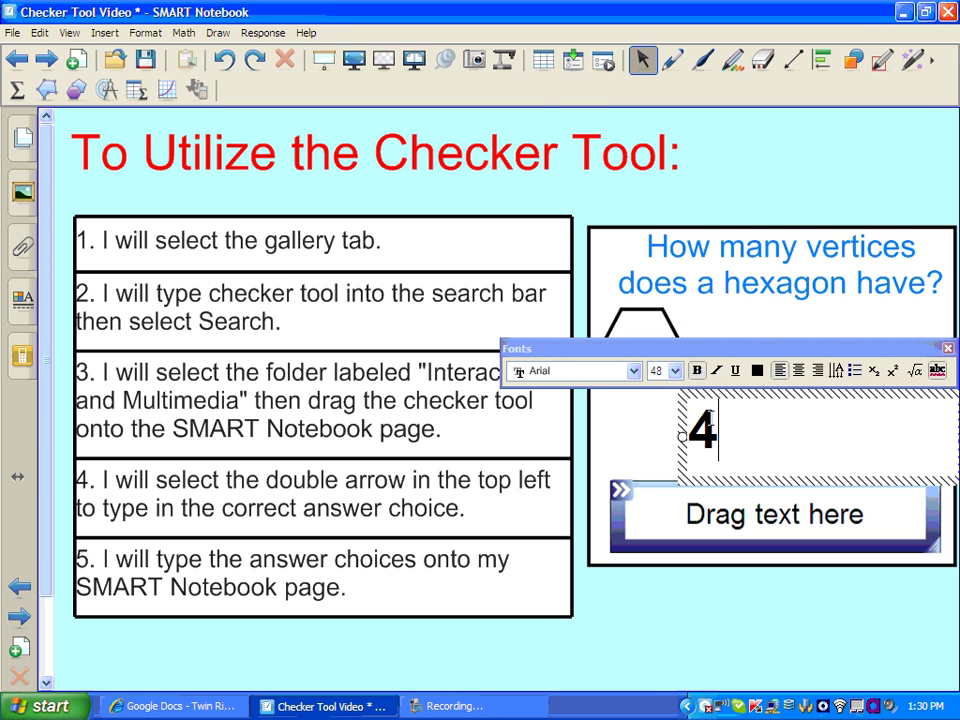
pyautogui.click(624, 447)
pyautogui.moveTo(700, 424); pyautogui.dragTo(810, 369)
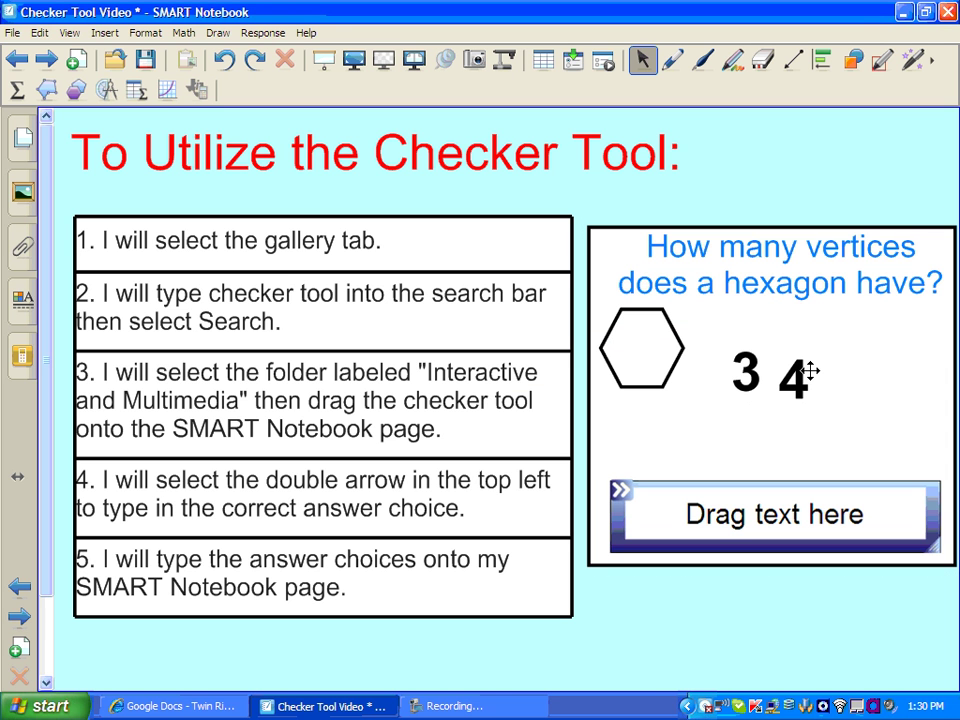
pyautogui.click(844, 370)
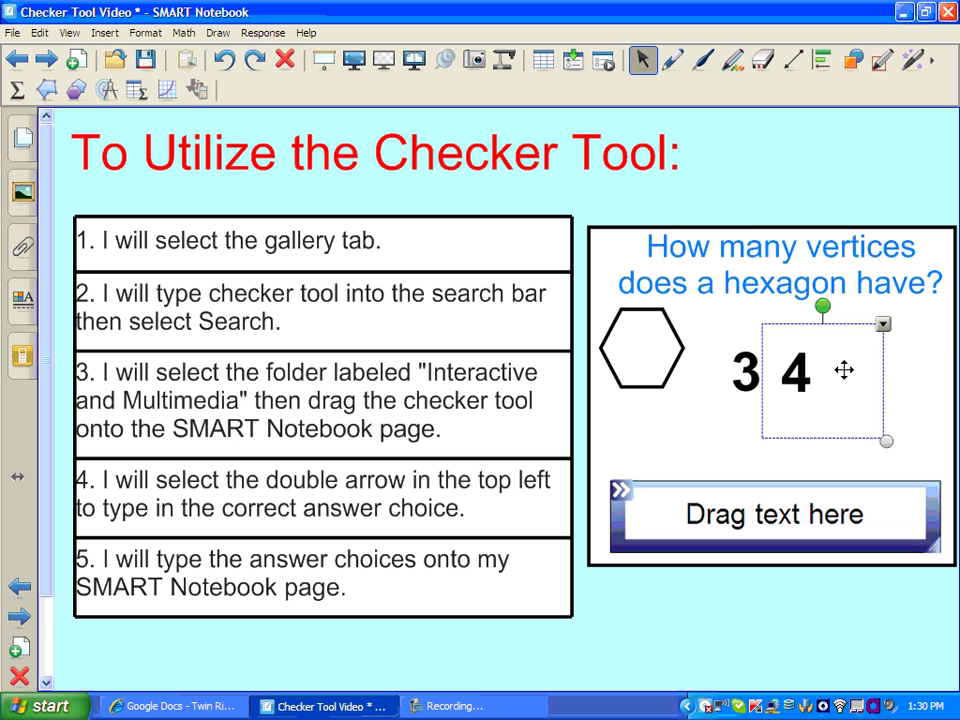
# Add the answer choice 6 in line with the 3 and 4.
pyautogui.click(844, 370)
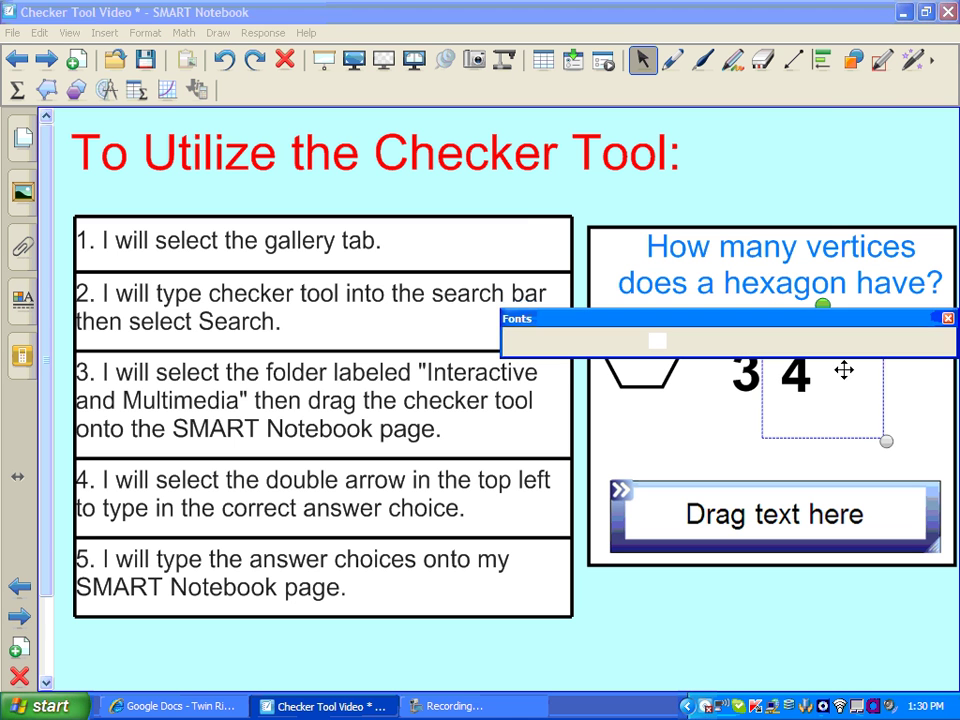
pyautogui.click(800, 408)
pyautogui.moveTo(852, 392); pyautogui.dragTo(842, 339)
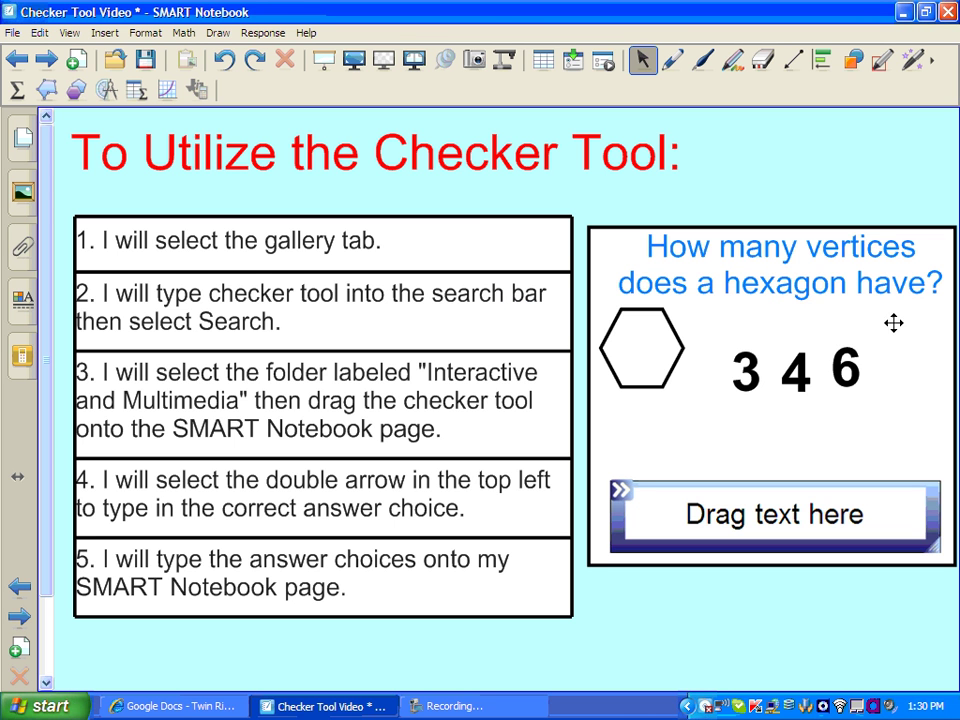
pyautogui.click(845, 365)
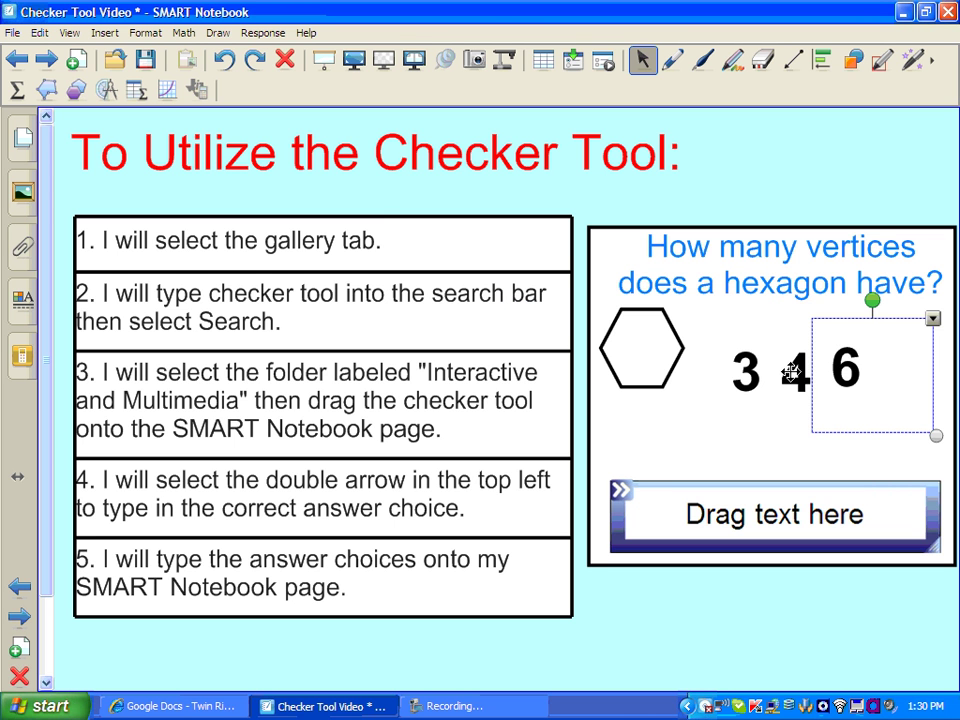
# Drop the 6 into the checker box so it shows a green check.
pyautogui.moveTo(840, 369); pyautogui.dragTo(739, 540)
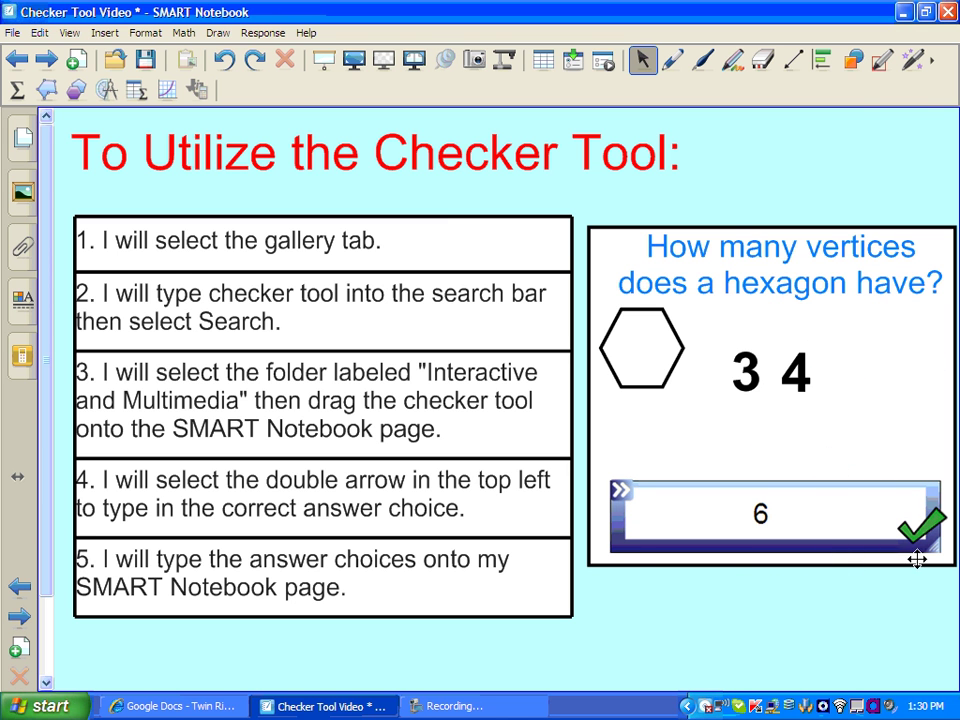